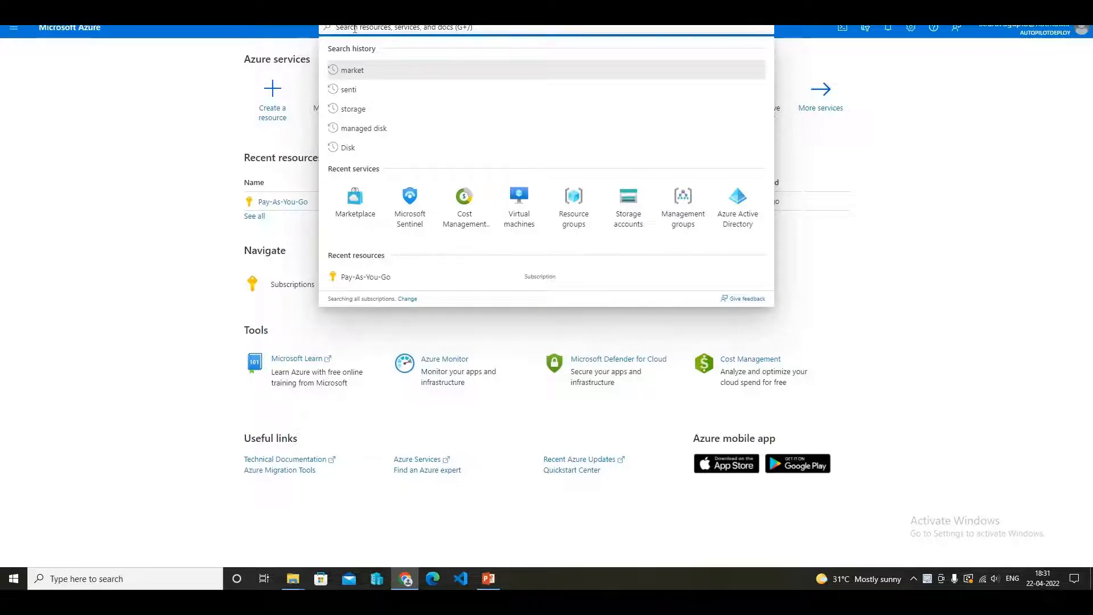
- Search the portal for "microsoft senti" and open the Microsoft Sentinel service
{"action": "type", "text": "microso"}
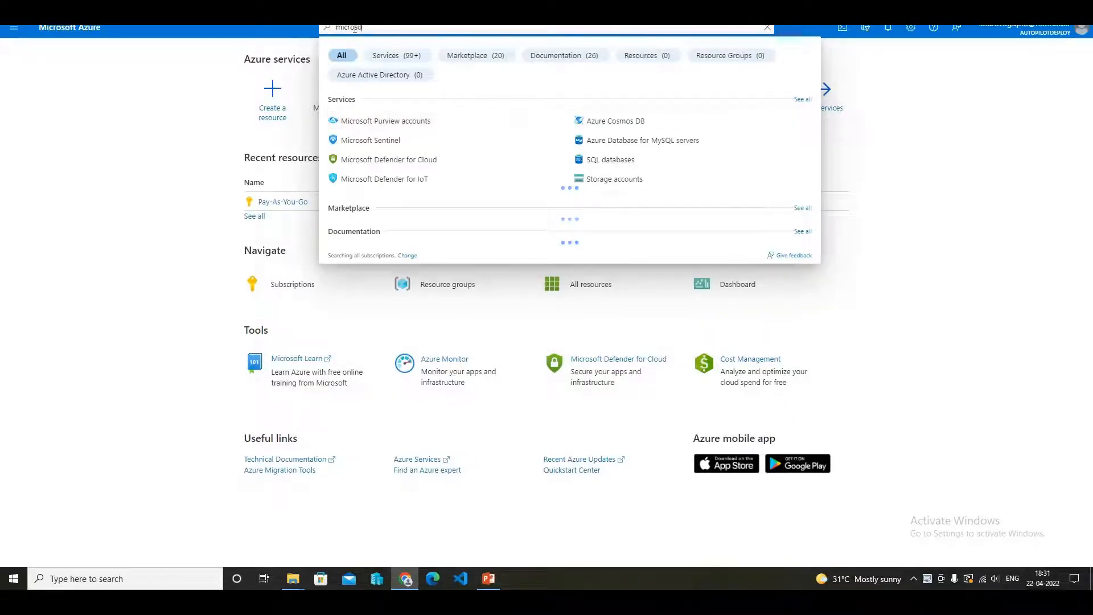
{"action": "type", "text": "ft"}
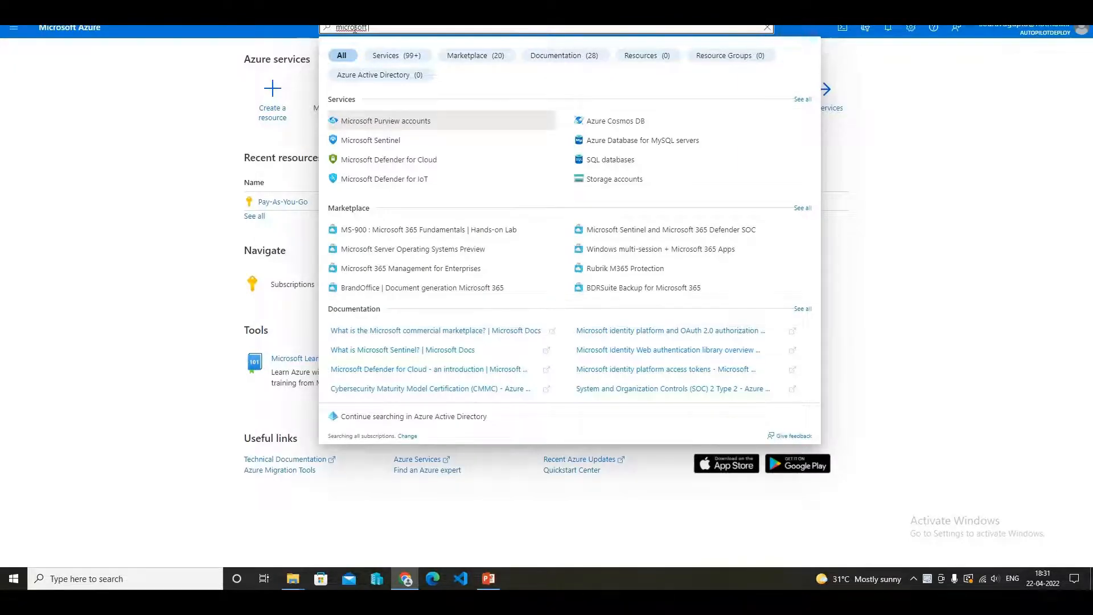
{"action": "type", "text": " senti"}
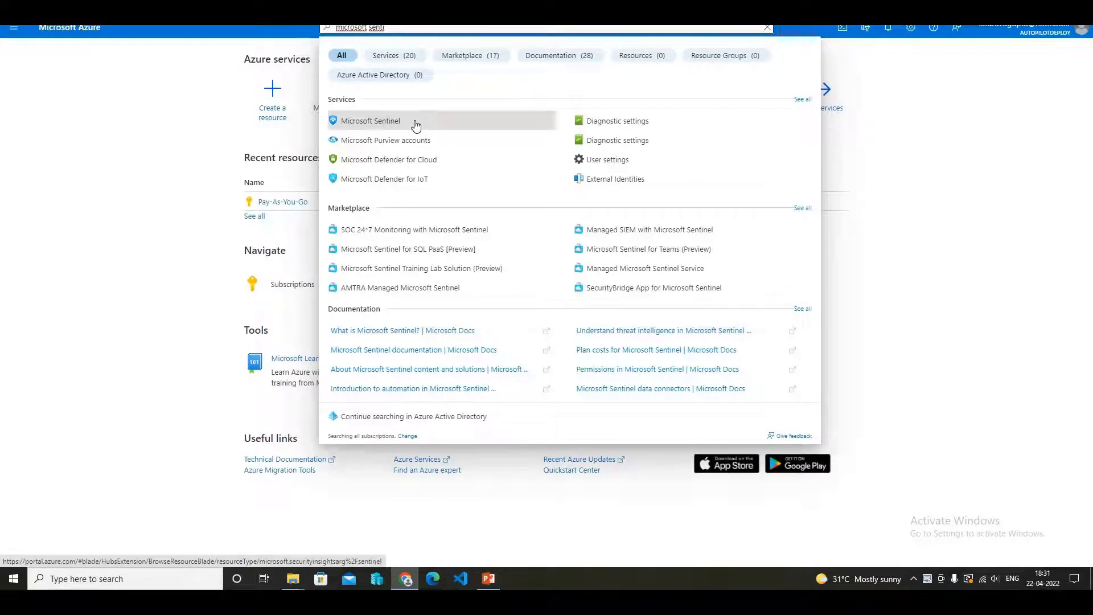
{"action": "left_click", "coordinate": [416, 126]}
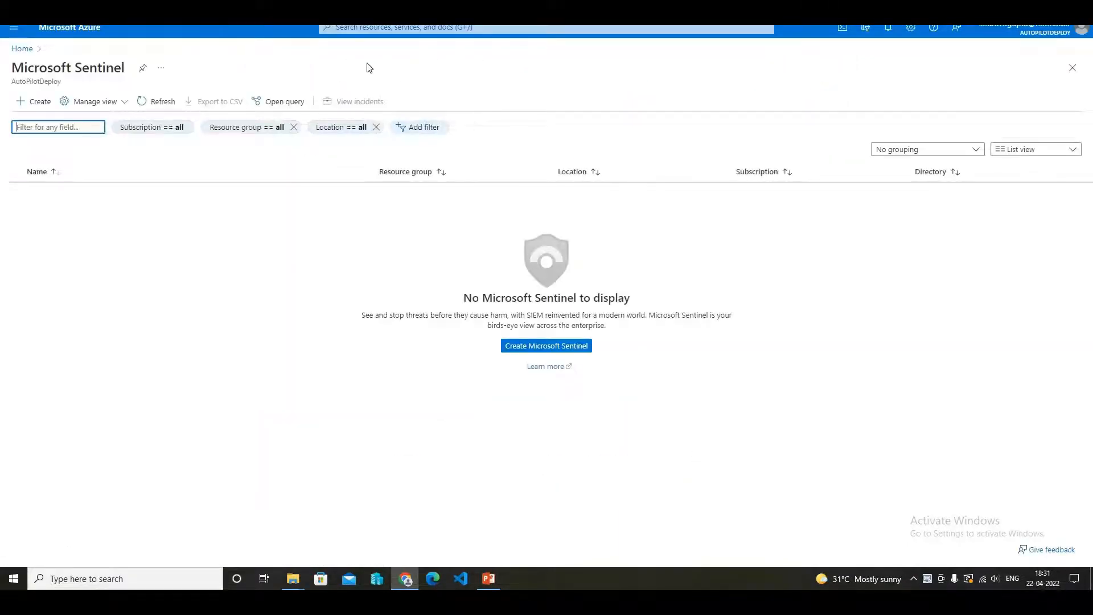
- Start a new Log Analytics workspace for Microsoft Sentinel and create a resource group named sentinel-demo-lab for it
{"action": "left_click", "coordinate": [34, 103]}
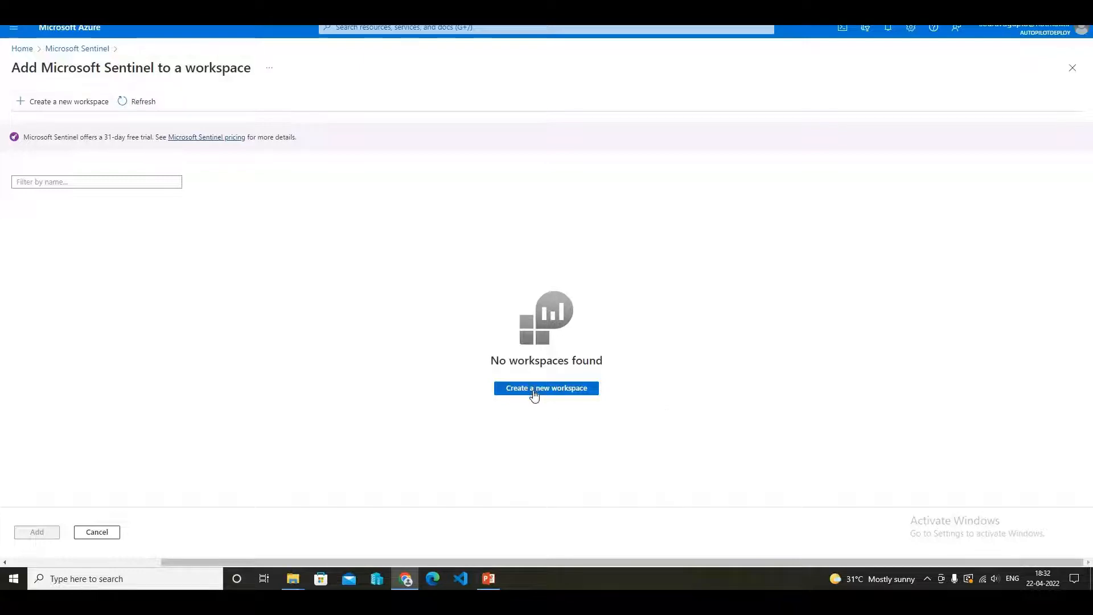
{"action": "left_click", "coordinate": [84, 102]}
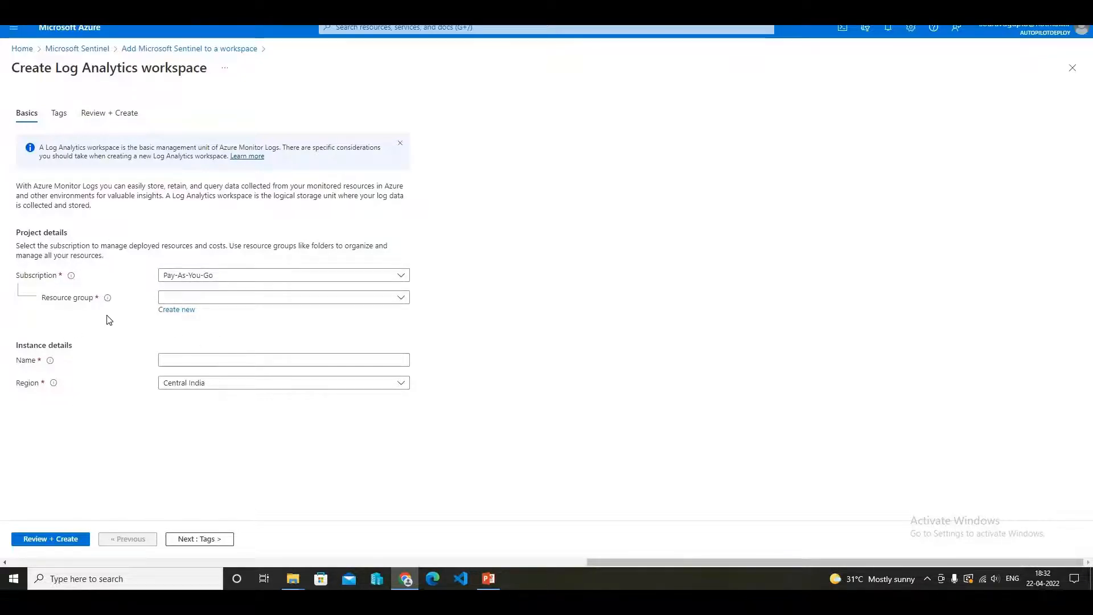
{"action": "left_click", "coordinate": [185, 317]}
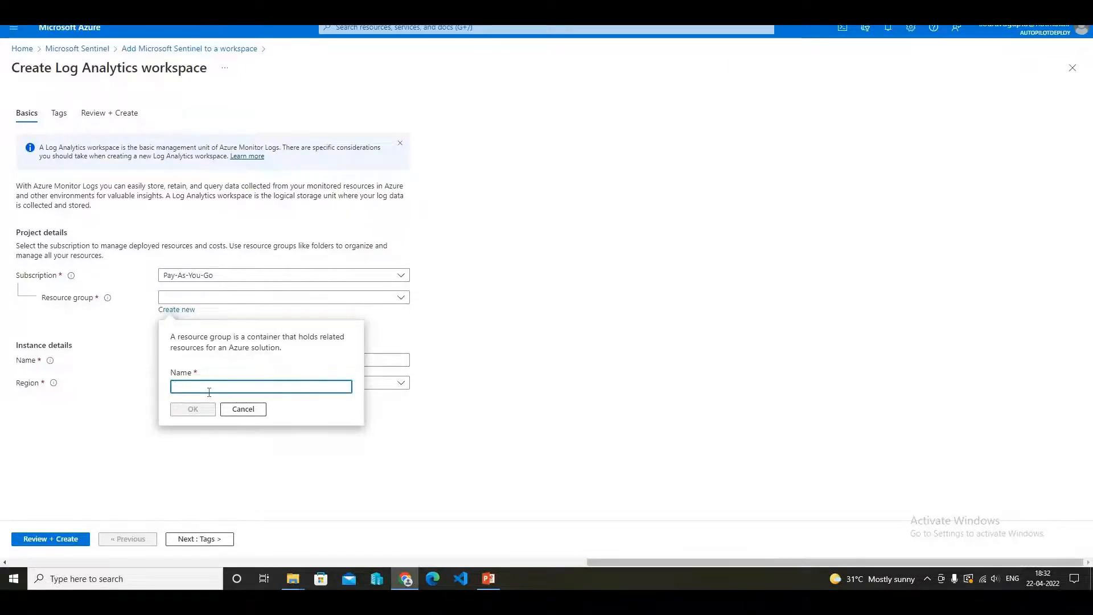
{"action": "type", "text": "se"}
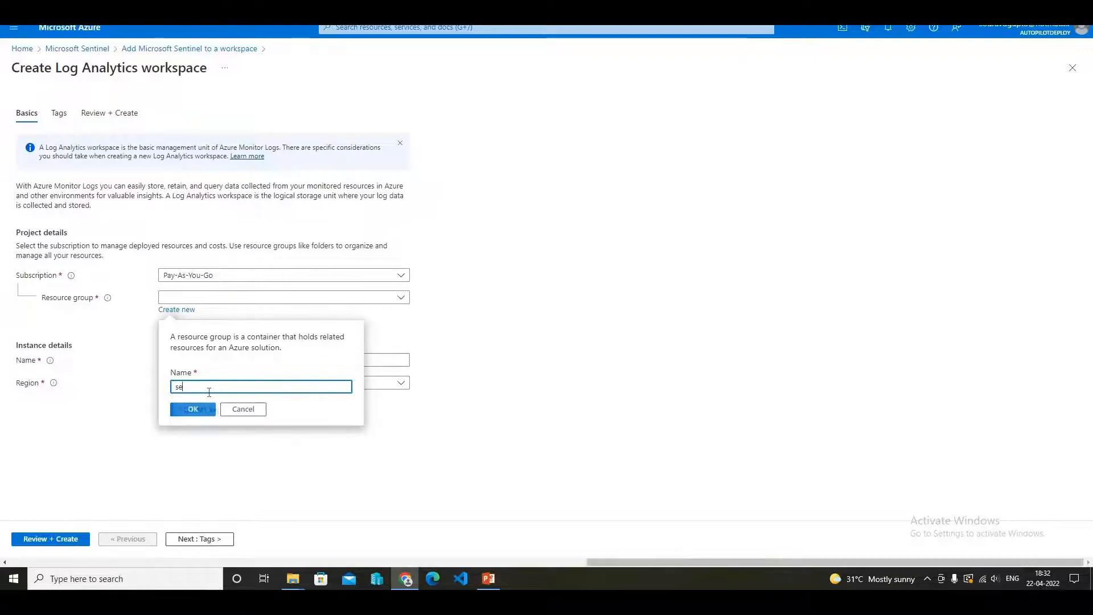
{"action": "type", "text": "ntine"}
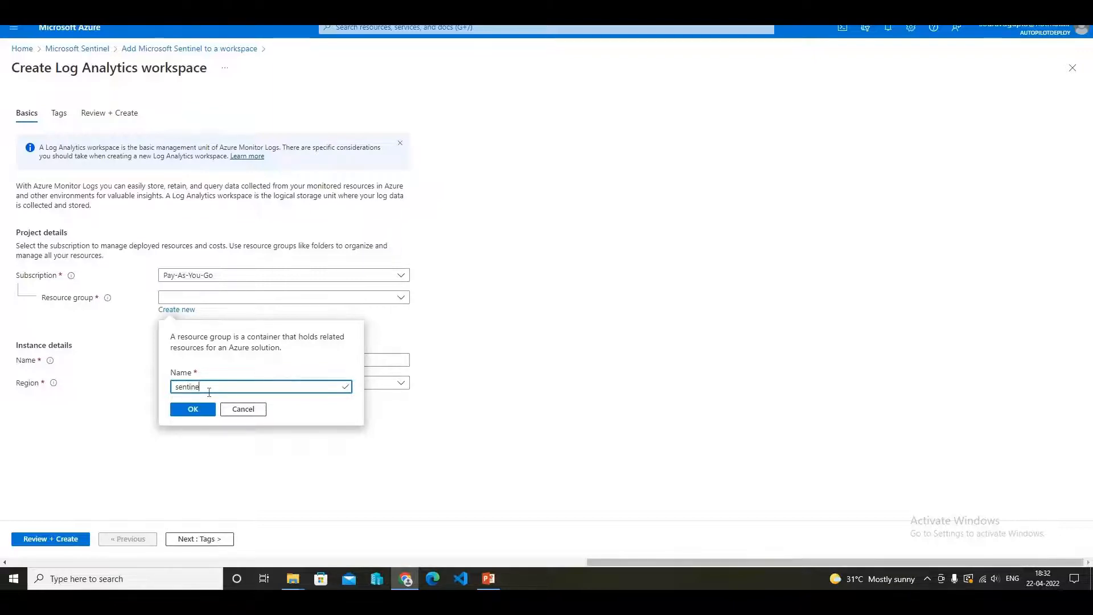
{"action": "type", "text": "l-demo"}
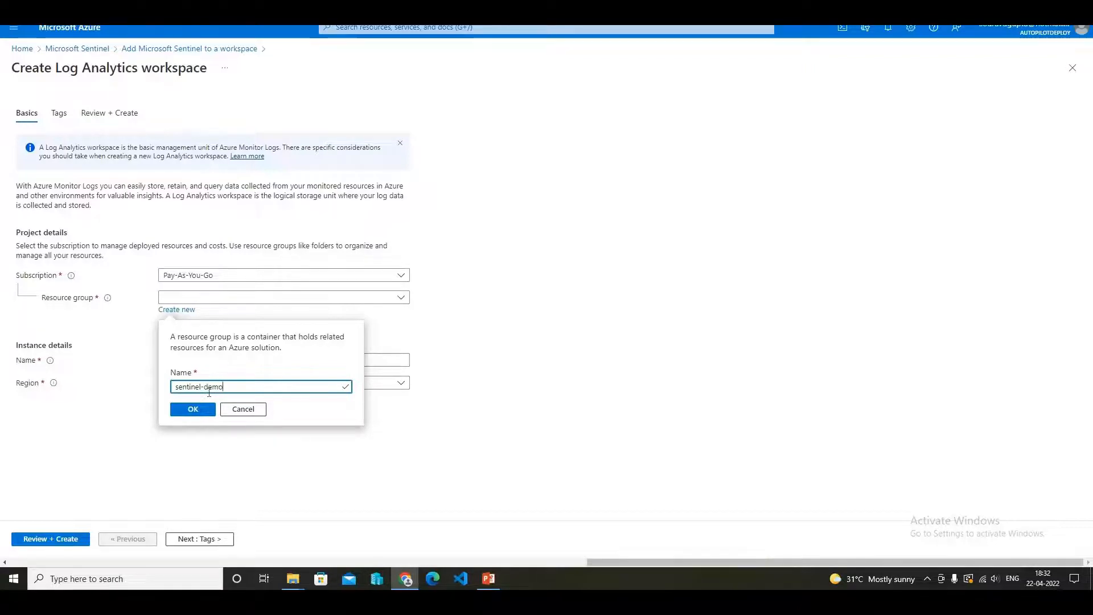
{"action": "type", "text": "-lab"}
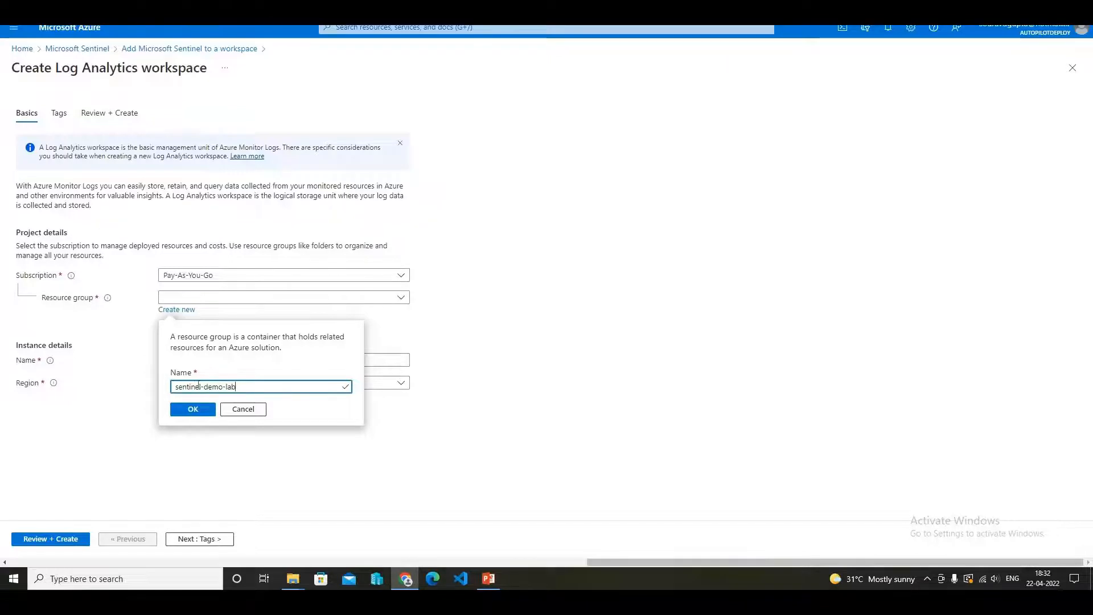
{"action": "left_click", "coordinate": [194, 409]}
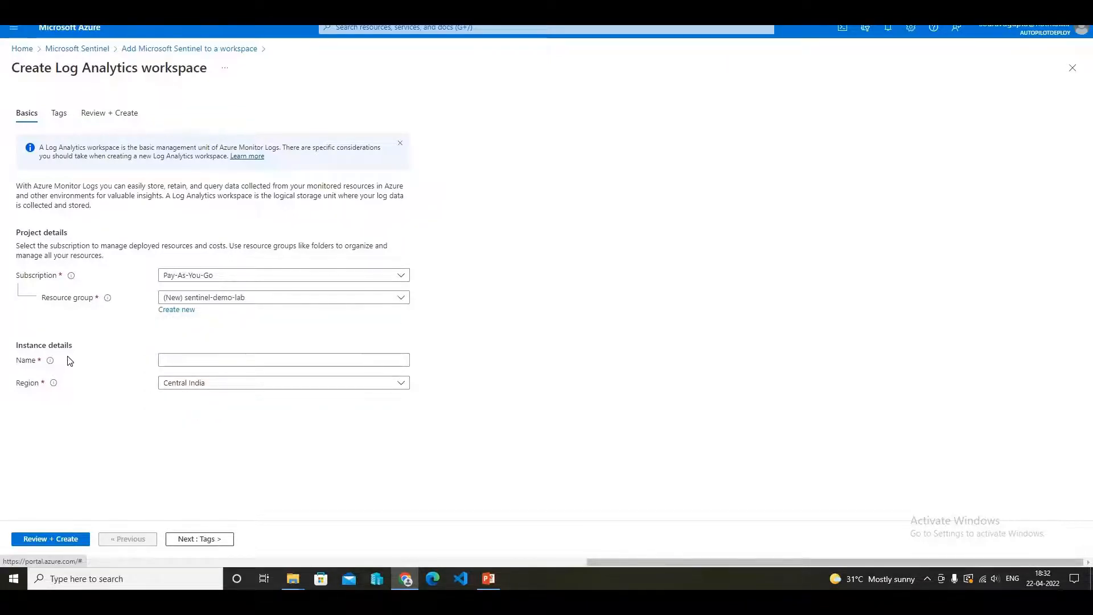
- Name the new Log Analytics workspace sentinel-demo-lab-bng
{"action": "left_click", "coordinate": [197, 361]}
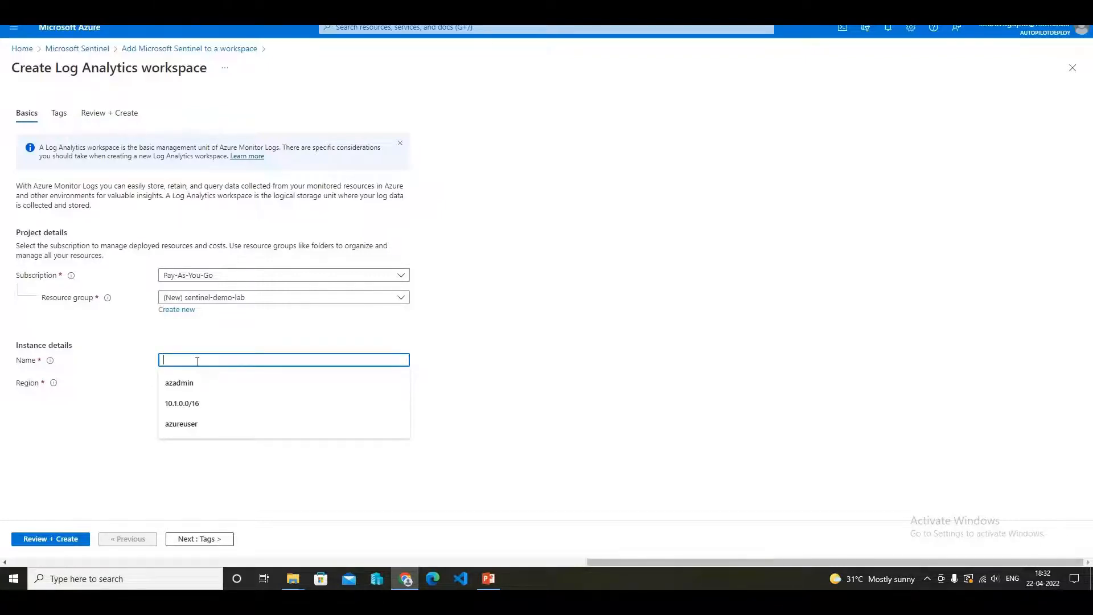
{"action": "type", "text": "sentine"}
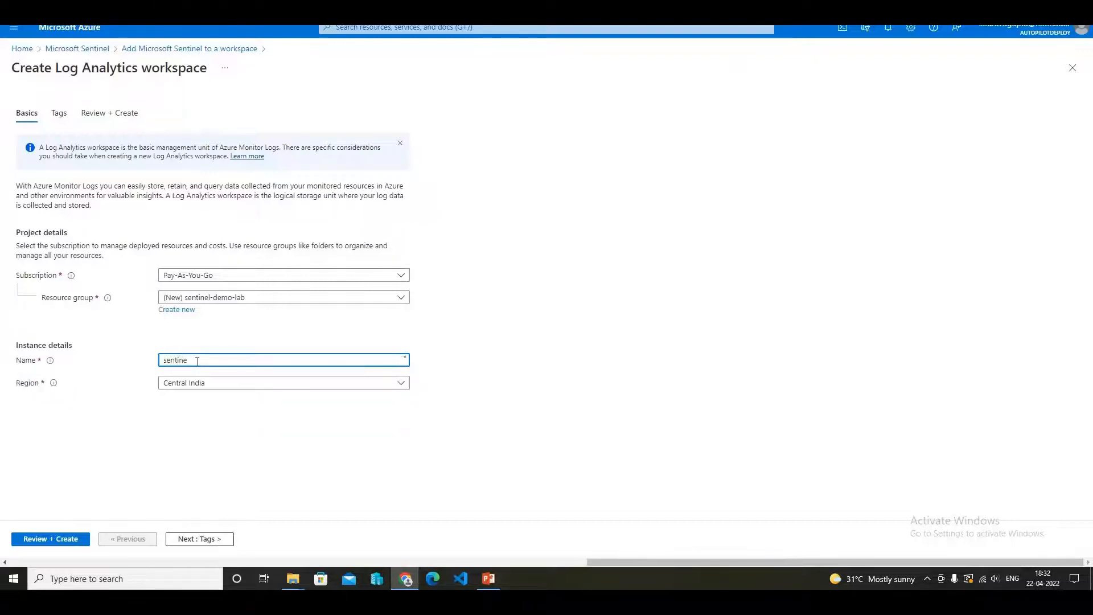
{"action": "type", "text": "l-d"}
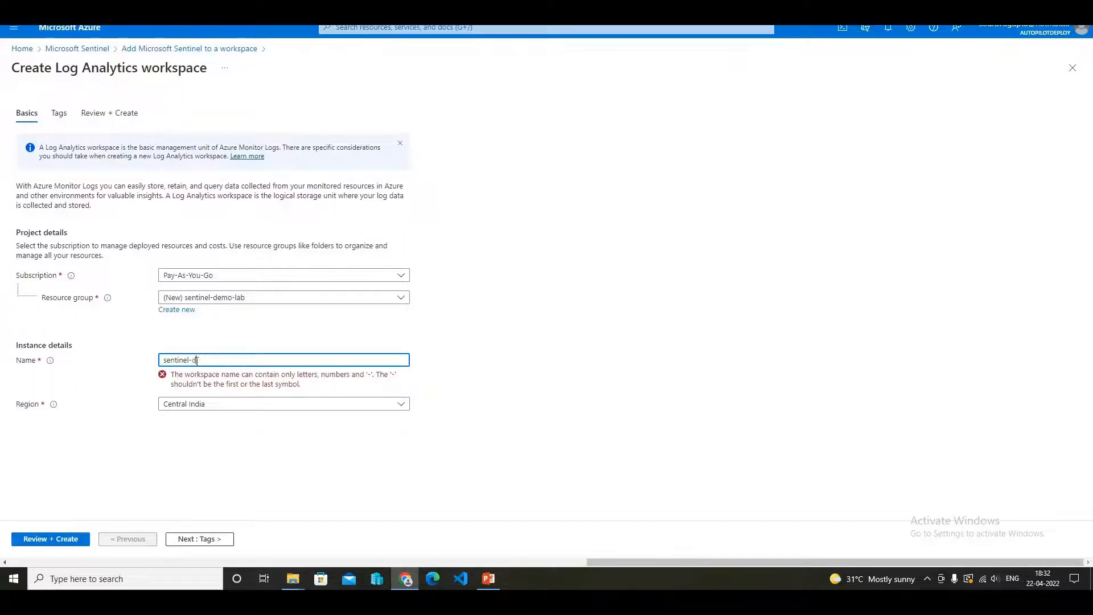
{"action": "type", "text": "emo-l"}
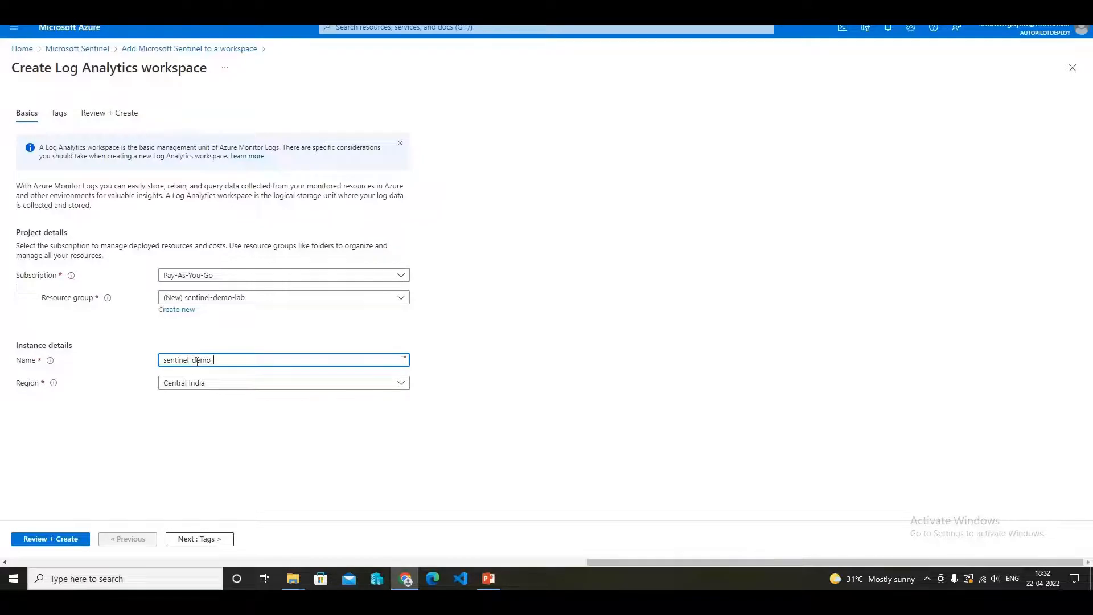
{"action": "type", "text": "ab-"}
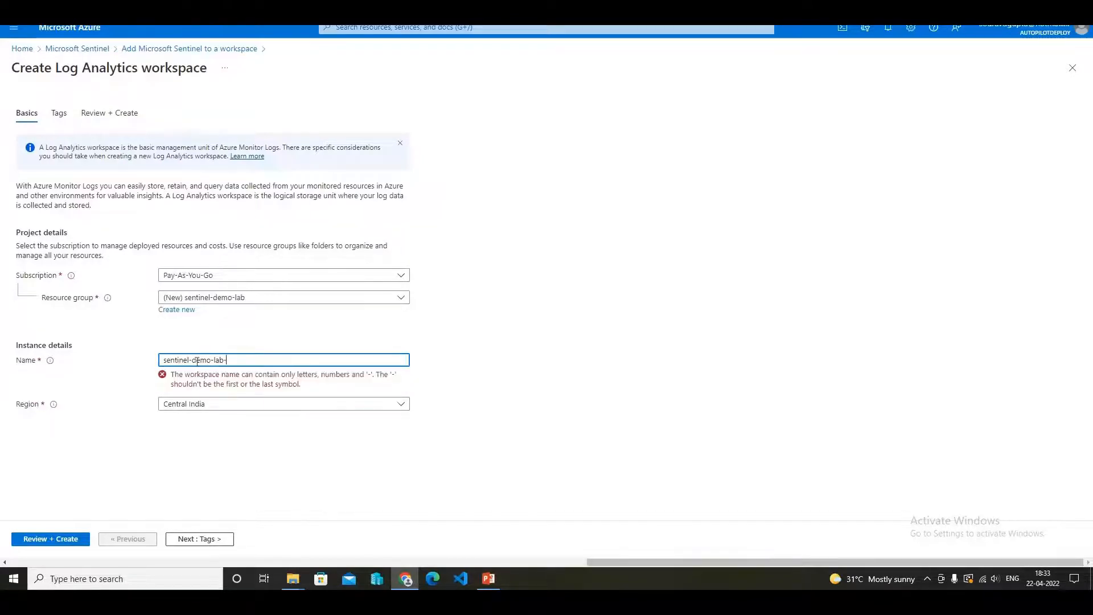
{"action": "type", "text": "bng"}
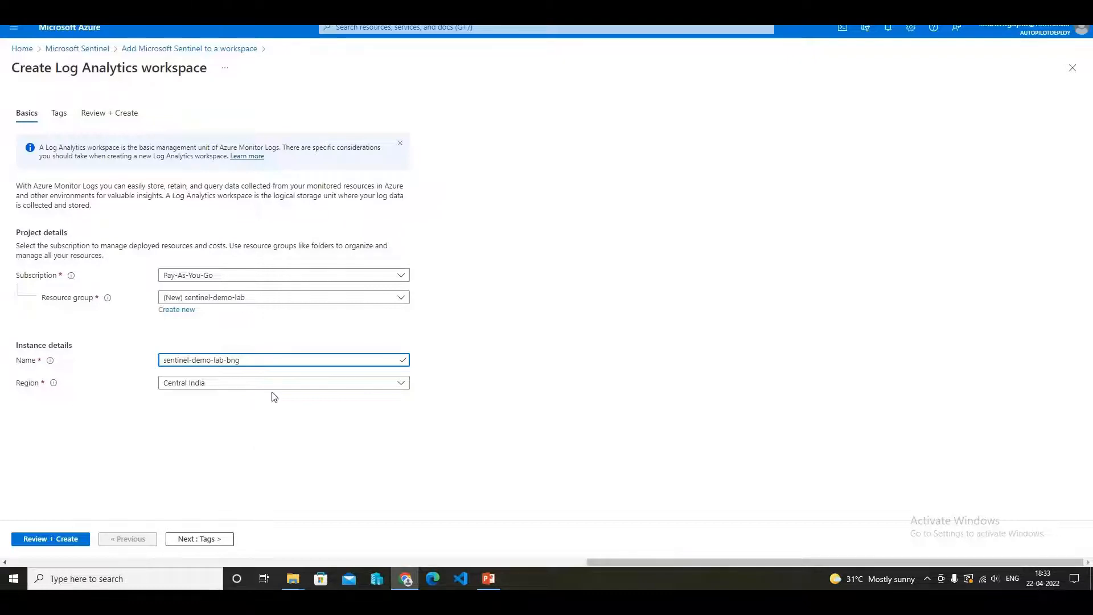
- Set the workspace region to East US, then review and create the workspace
{"action": "left_click", "coordinate": [402, 384]}
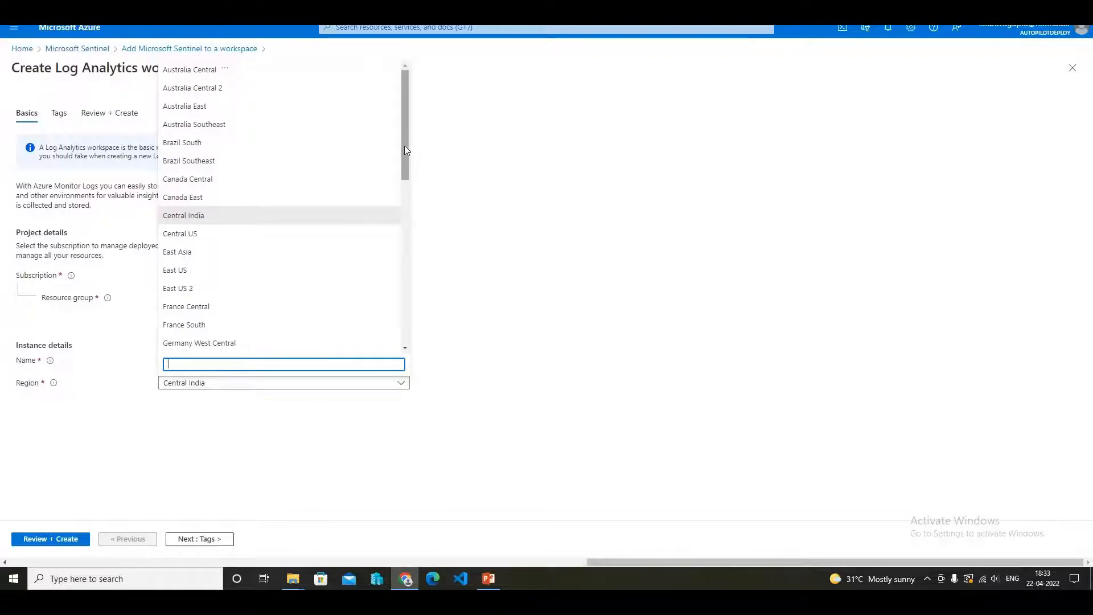
{"action": "left_click_drag", "start_coordinate": [404, 145], "coordinate": [401, 171]}
{"action": "left_click", "coordinate": [234, 204]}
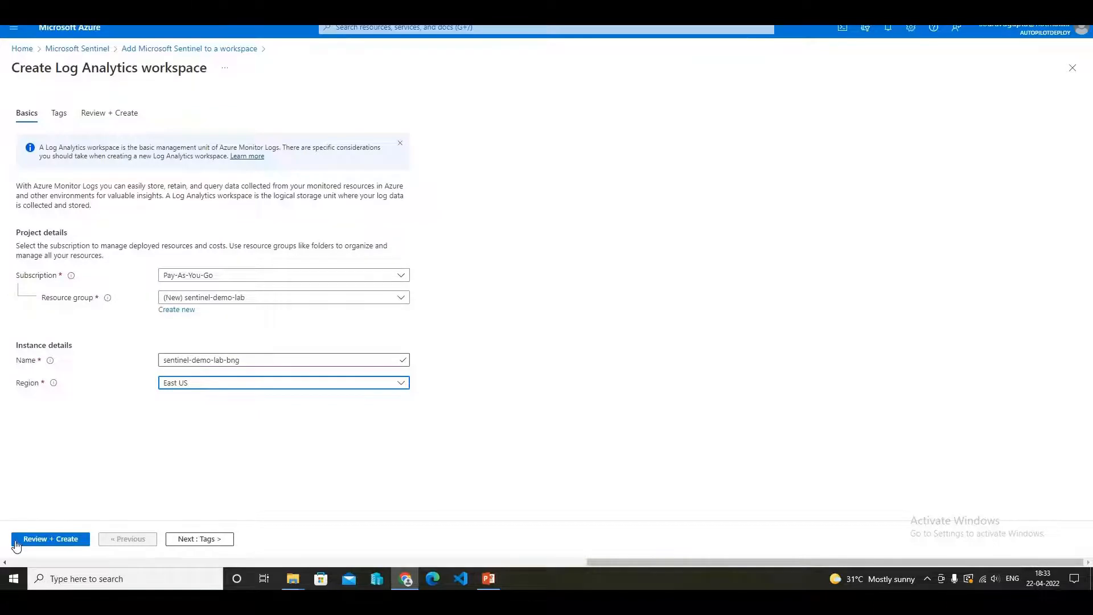
{"action": "left_click", "coordinate": [65, 540]}
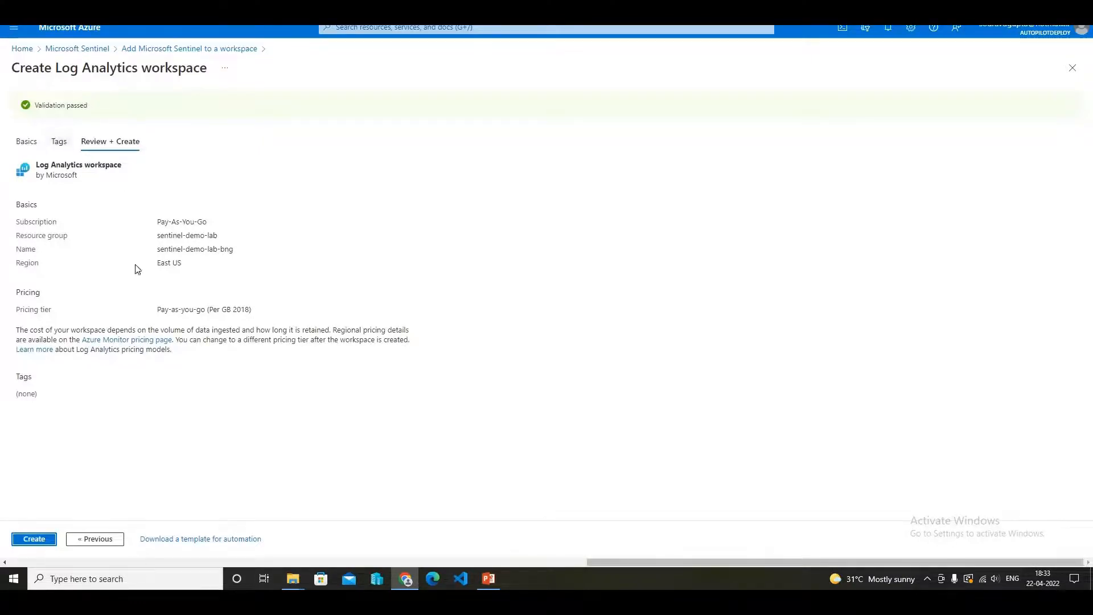
{"action": "left_click", "coordinate": [30, 547]}
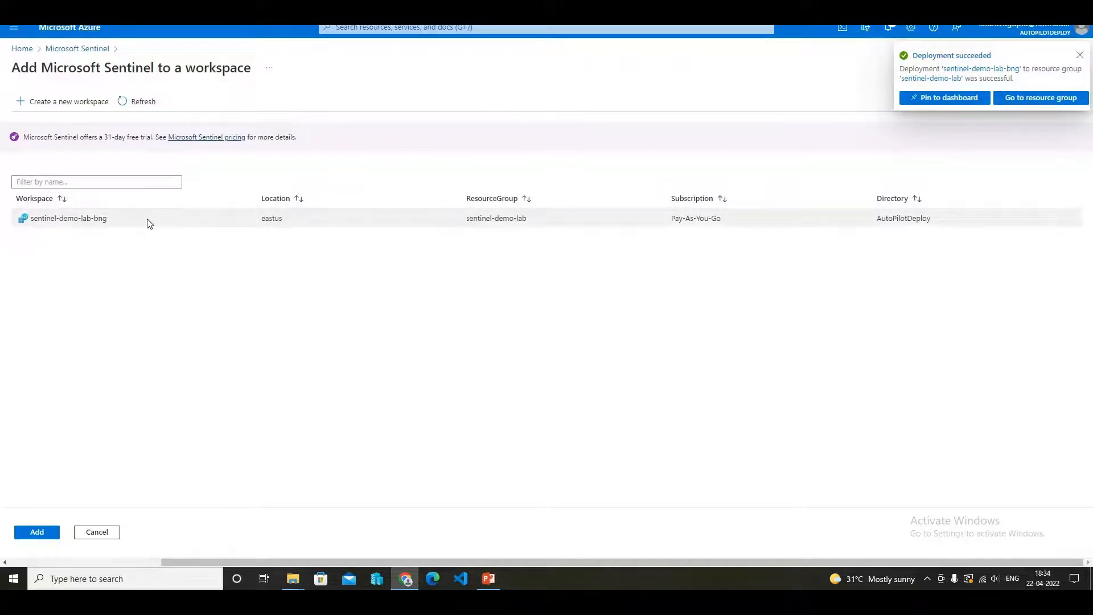
- Add Microsoft Sentinel to the sentinel-demo-lab-bng workspace and dismiss the free trial notice
{"action": "left_click", "coordinate": [149, 223]}
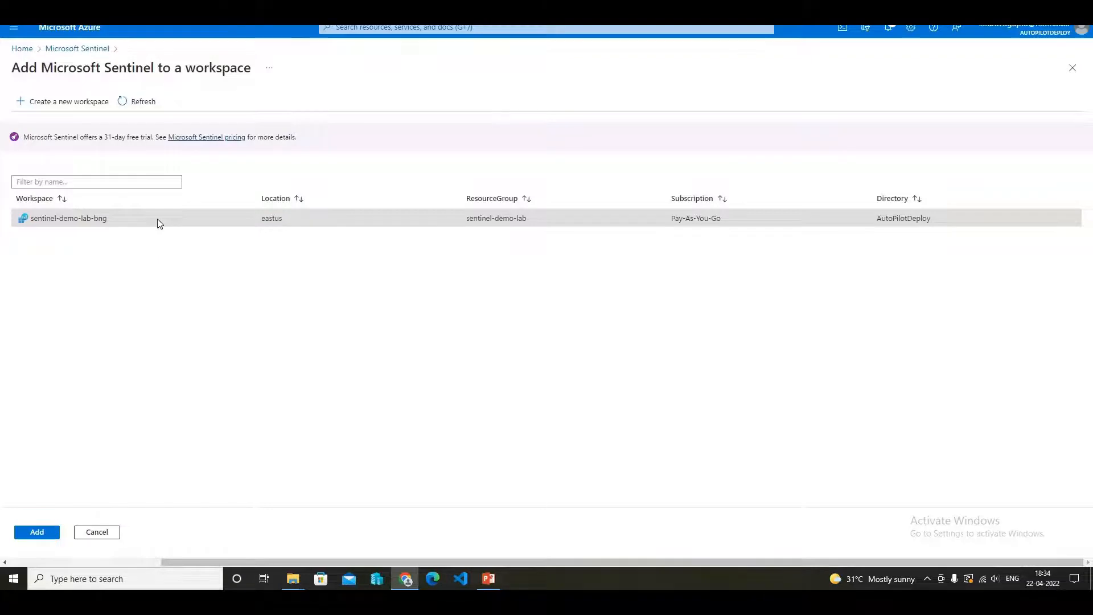
{"action": "left_click", "coordinate": [38, 535]}
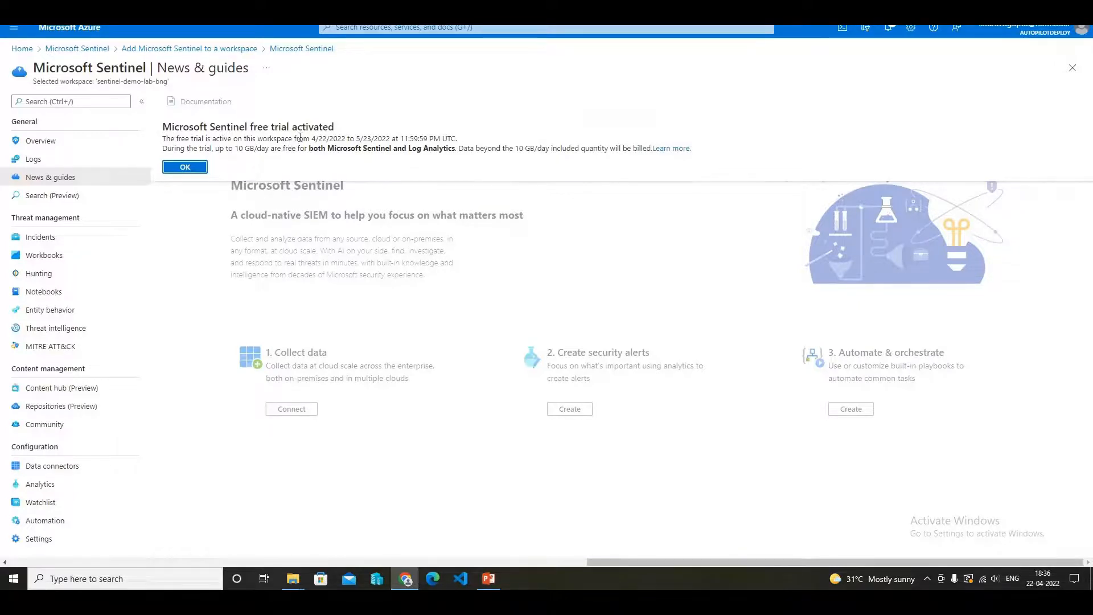
{"action": "left_click_drag", "start_coordinate": [312, 138], "coordinate": [361, 137]}
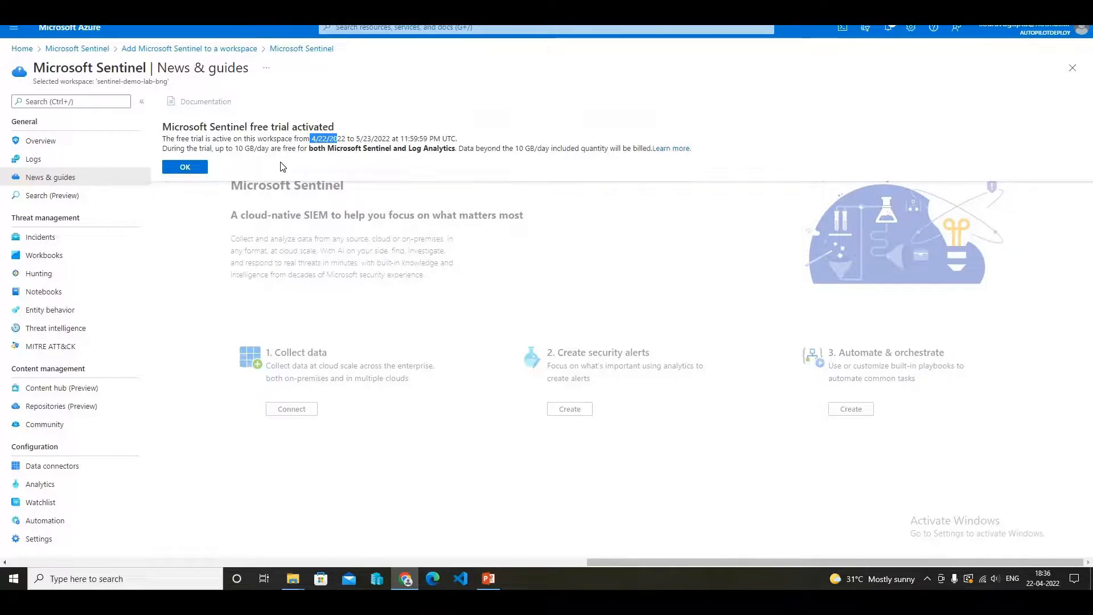
{"action": "left_click", "coordinate": [185, 167]}
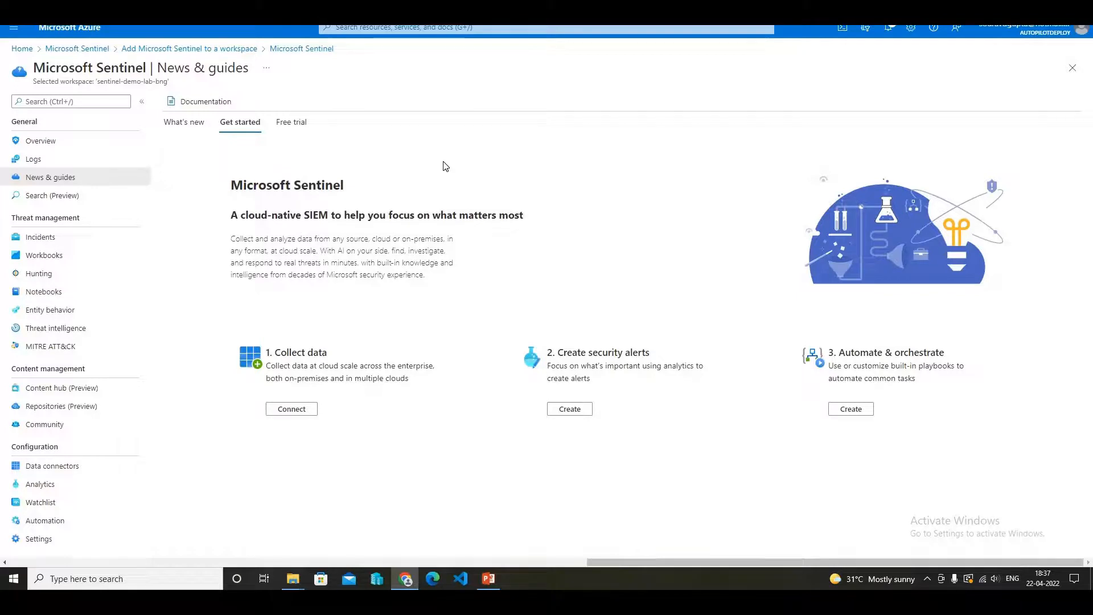
- Open the Marketplace, search for "training lab" and choose the Microsoft Sentinel Training Lab Solution (Preview) suggestion
{"action": "left_click", "coordinate": [448, 29]}
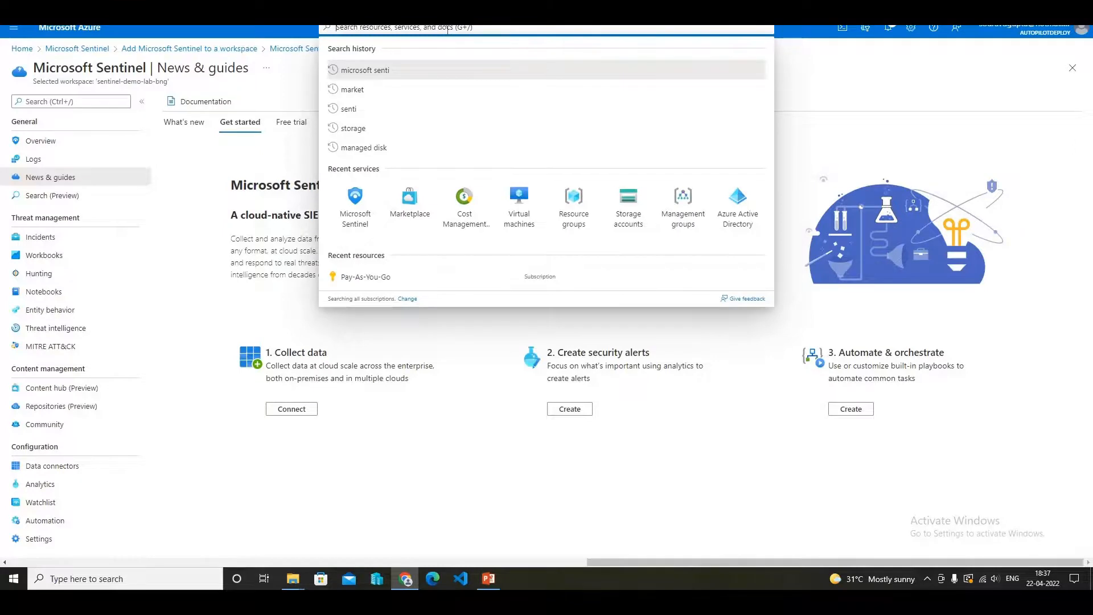
{"action": "left_click", "coordinate": [409, 216]}
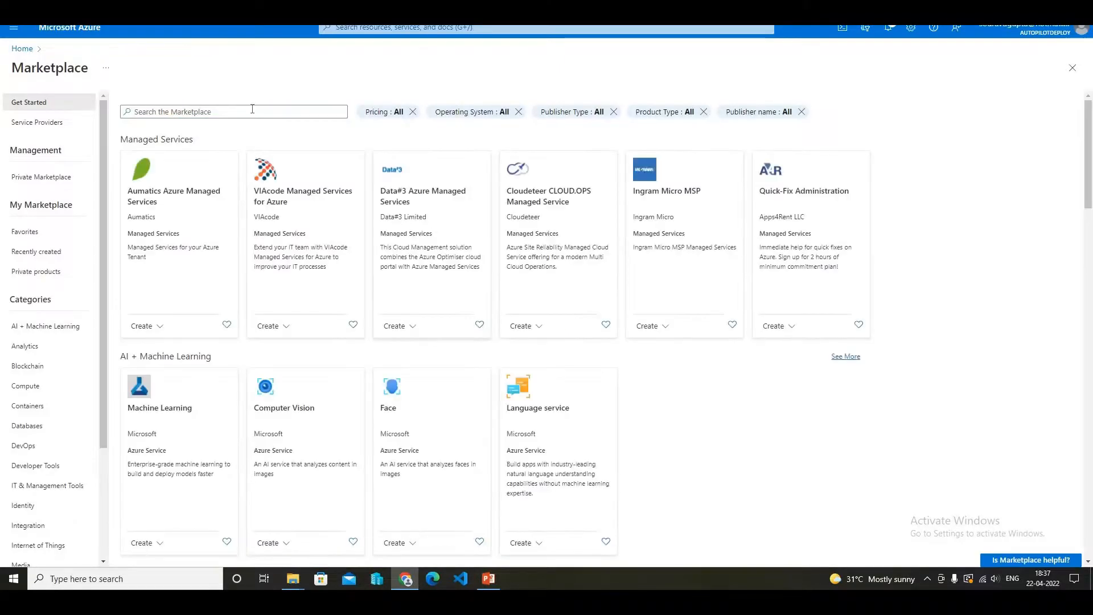
{"action": "left_click", "coordinate": [252, 110]}
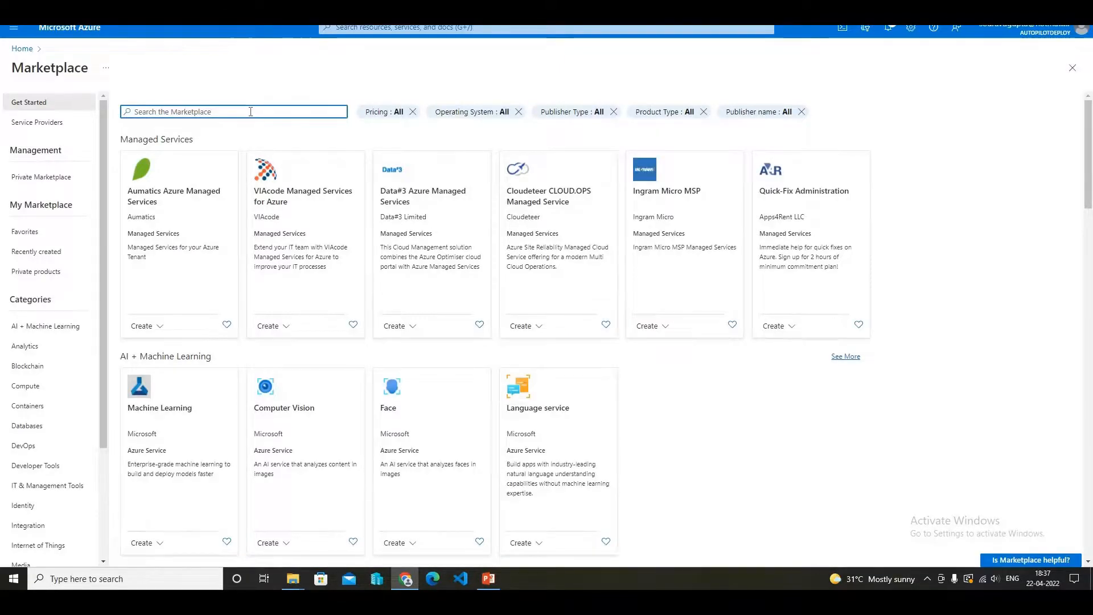
{"action": "type", "text": "t"}
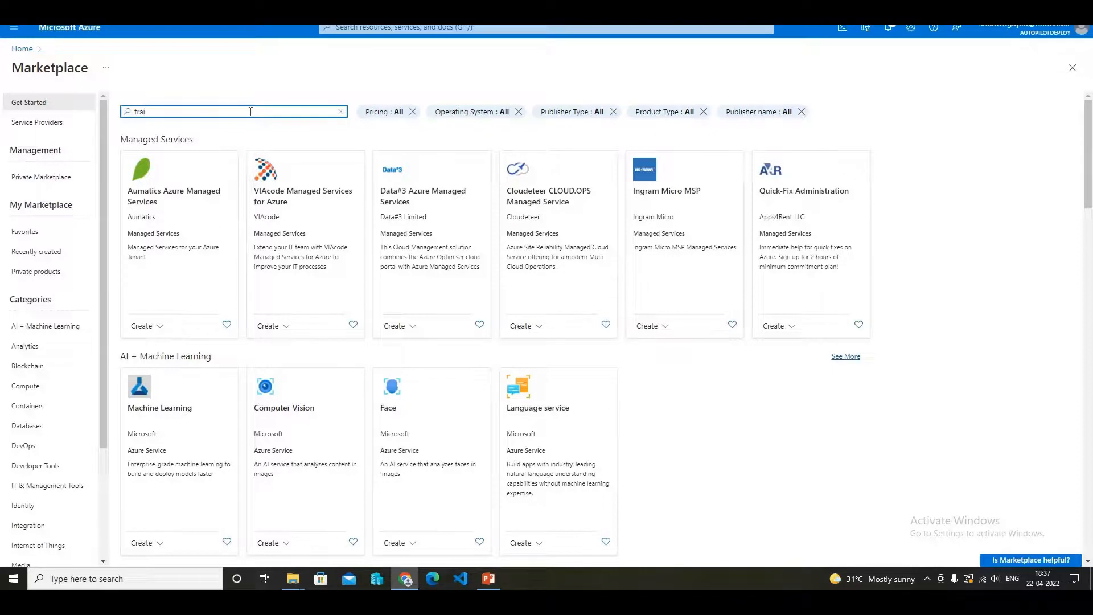
{"action": "type", "text": "raining "}
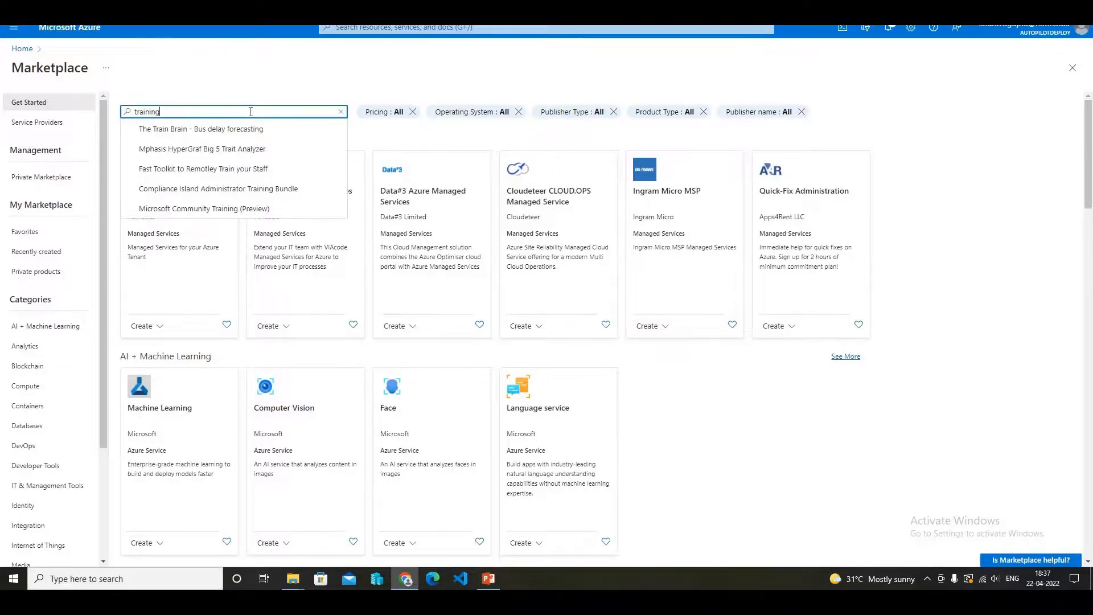
{"action": "type", "text": "lab"}
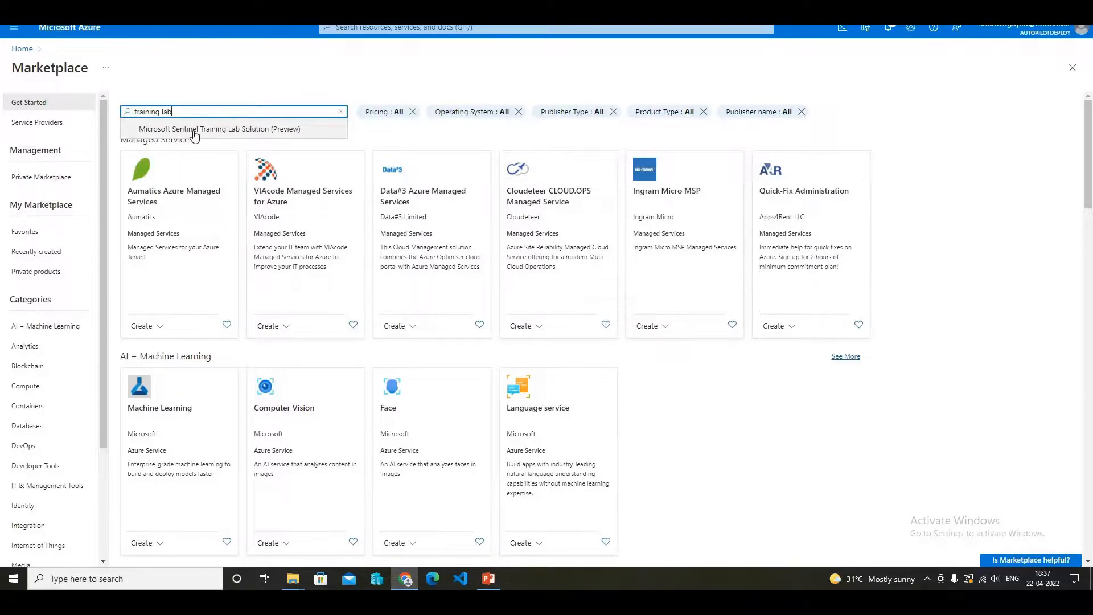
{"action": "left_click", "coordinate": [273, 132]}
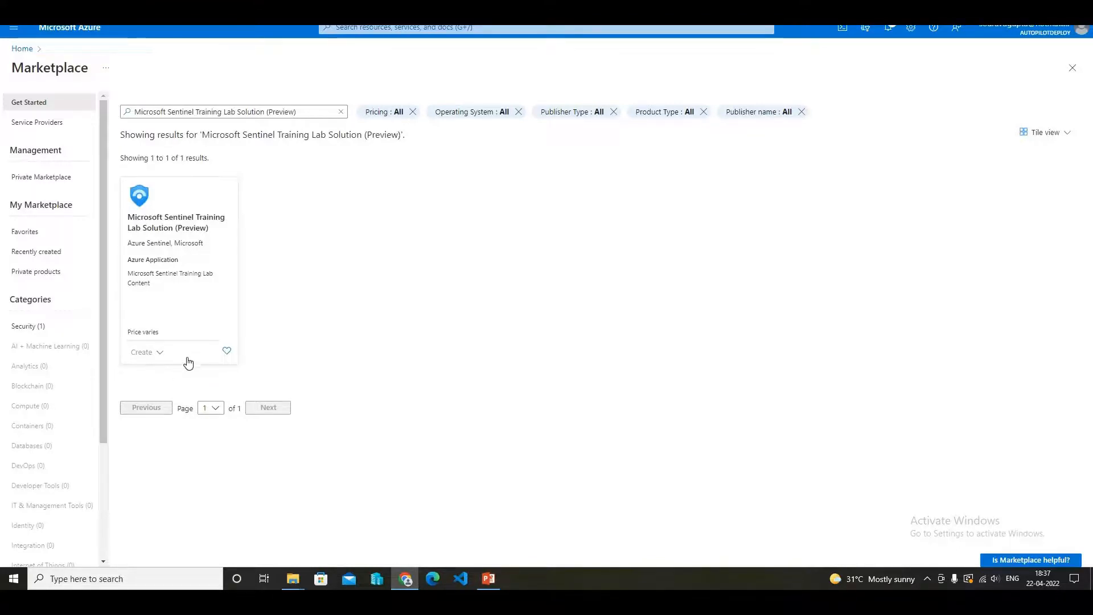
- Start creating the Training Lab Solution with resource group sentinel-demo-lab and workspace sentinel-demo-lab-bng
{"action": "left_click", "coordinate": [209, 278]}
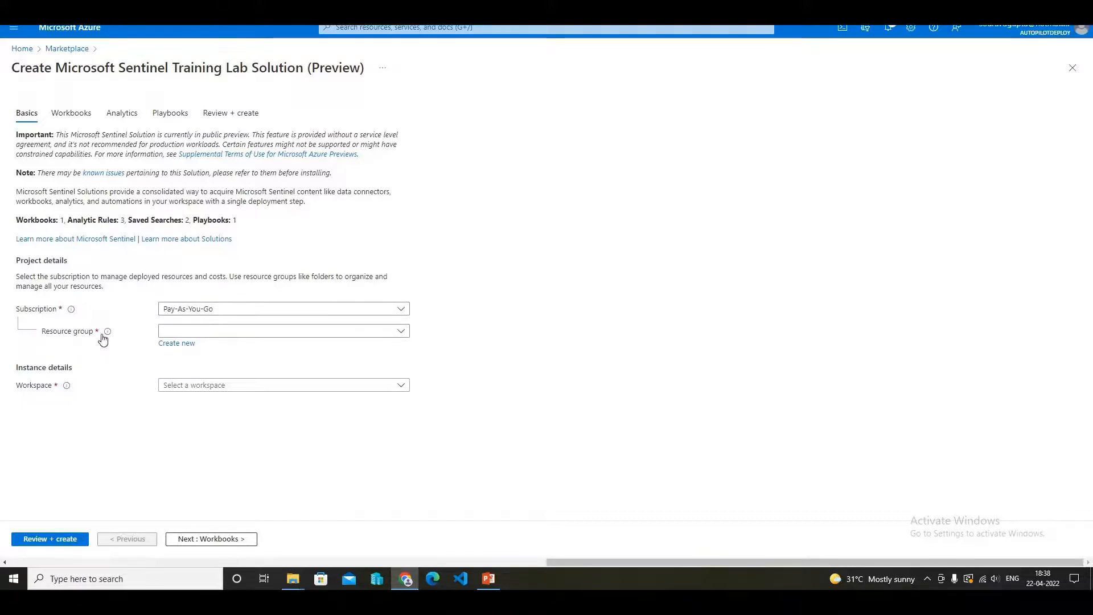
{"action": "left_click", "coordinate": [401, 332]}
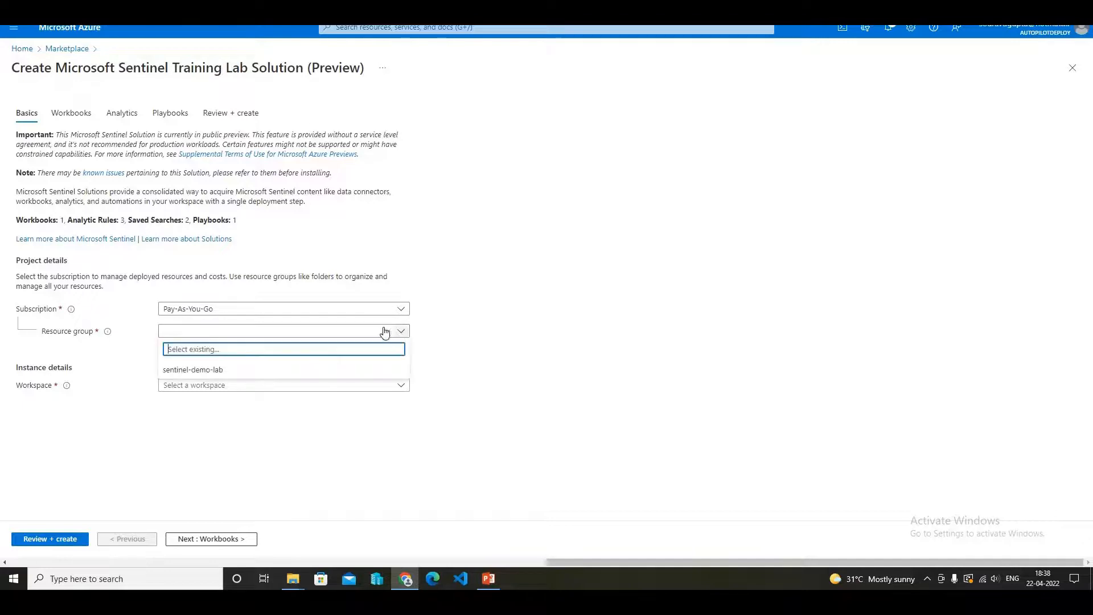
{"action": "left_click", "coordinate": [231, 370]}
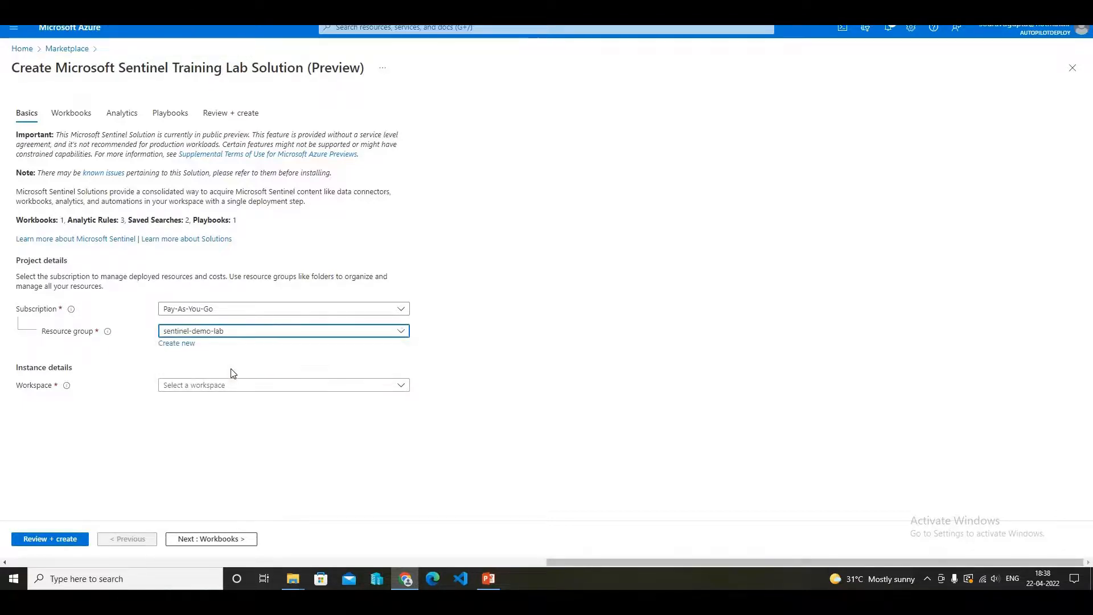
{"action": "left_click", "coordinate": [401, 387]}
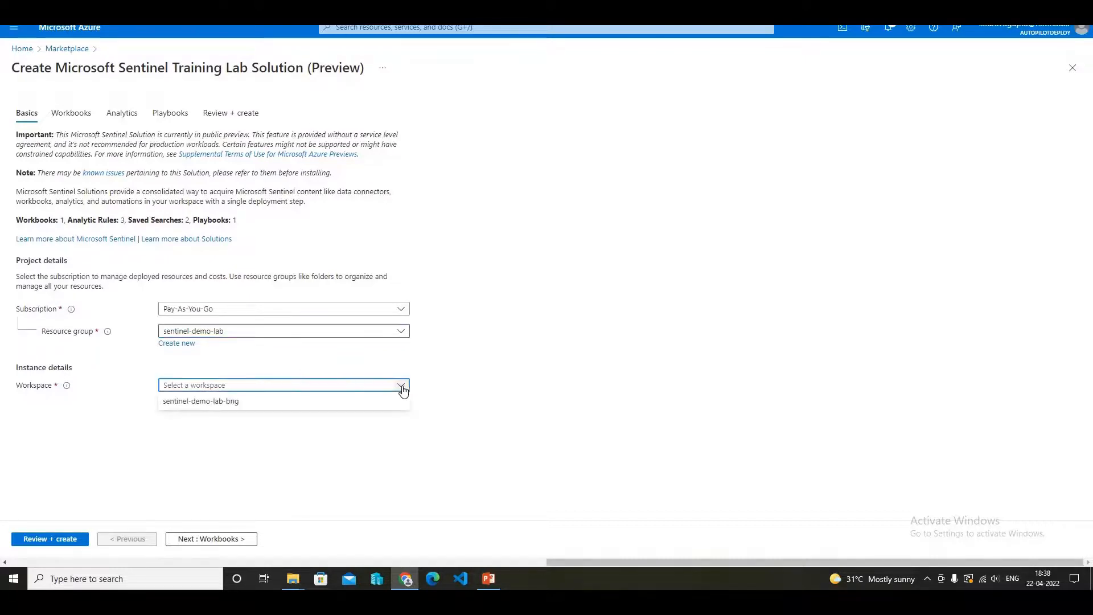
{"action": "left_click", "coordinate": [246, 407]}
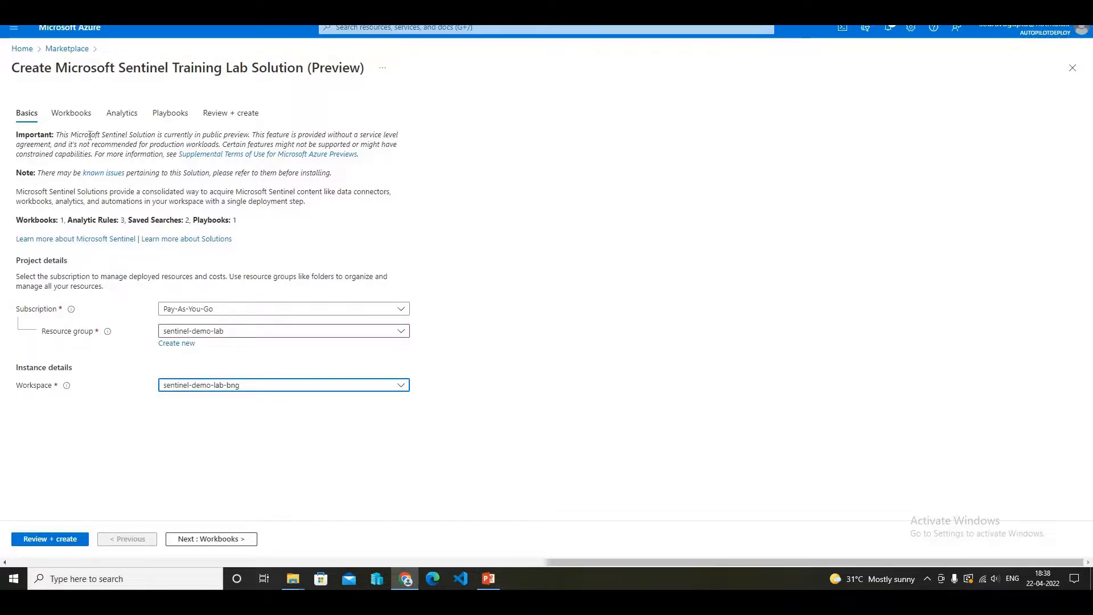
- Check the solution's workbook, analytics and playbook settings, keep the default names, then review and create the deployment
{"action": "left_click", "coordinate": [71, 116]}
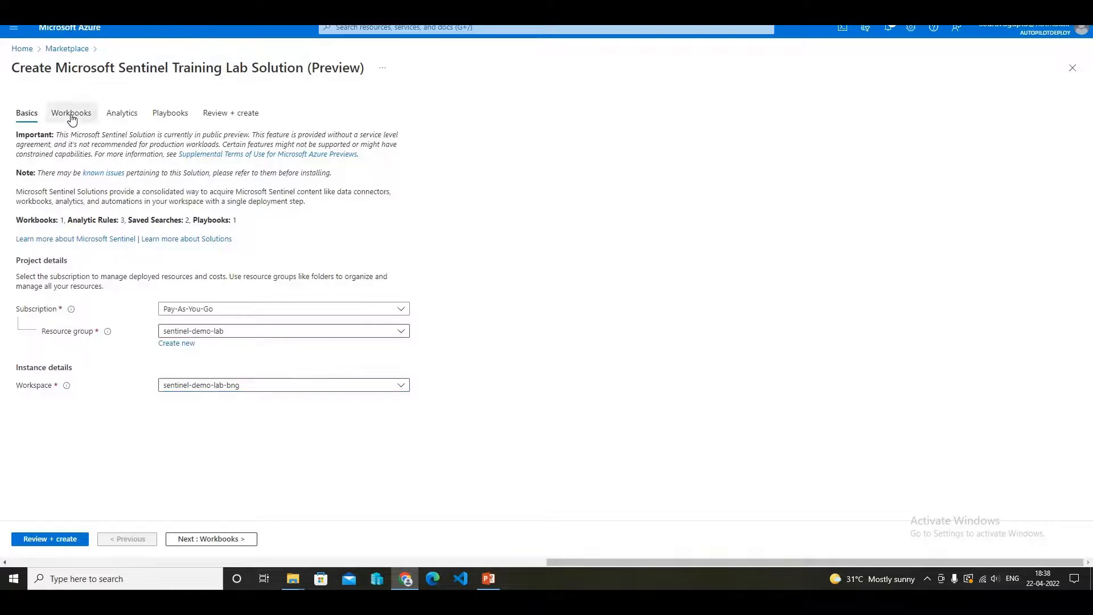
{"action": "left_click", "coordinate": [121, 116]}
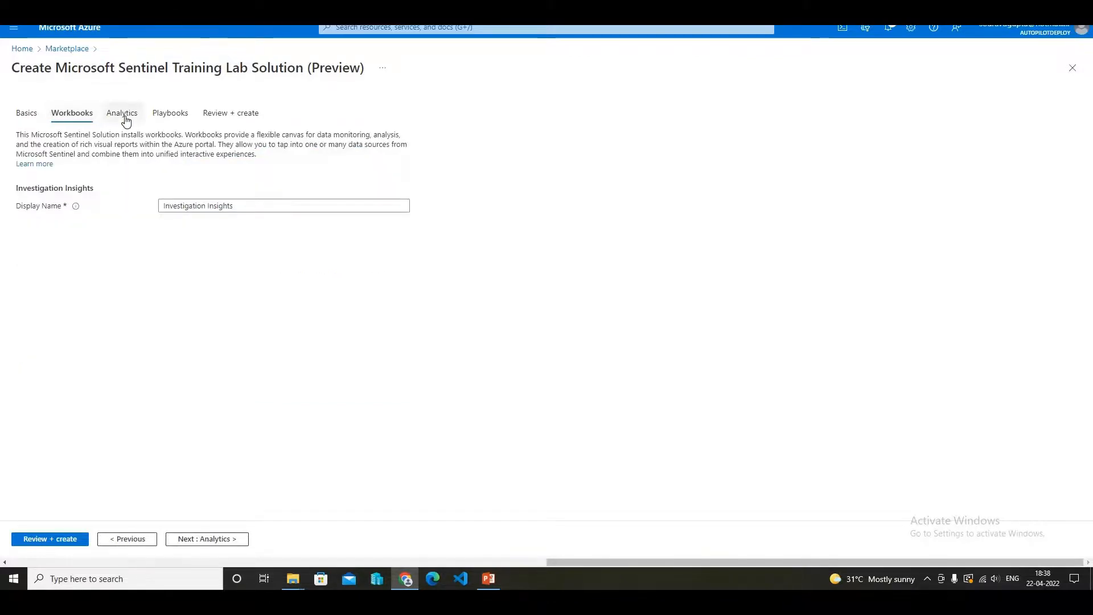
{"action": "left_click", "coordinate": [172, 119]}
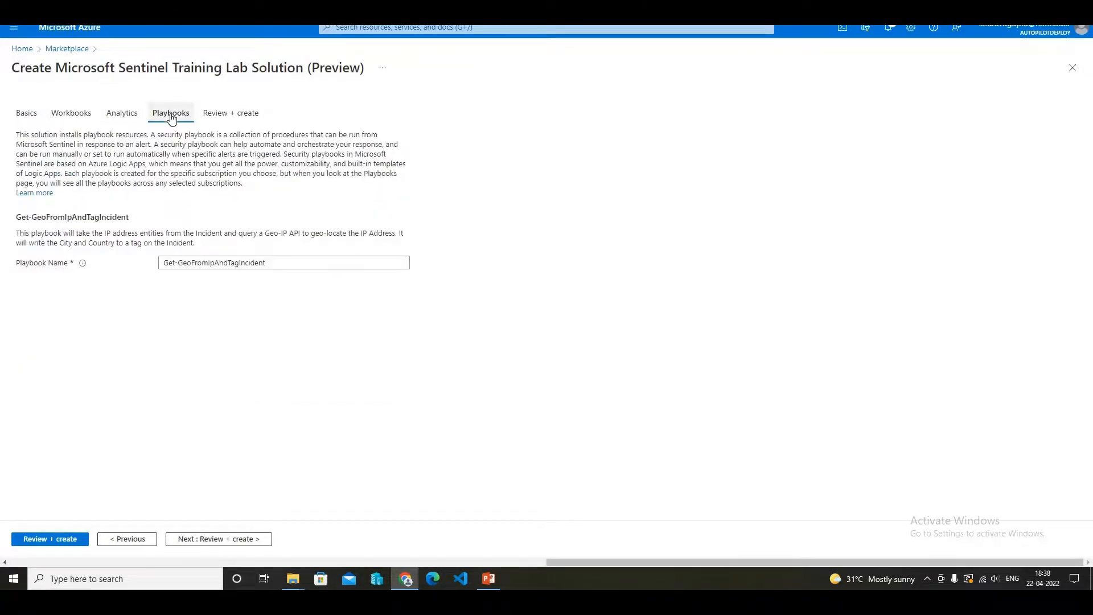
{"action": "left_click", "coordinate": [71, 116]}
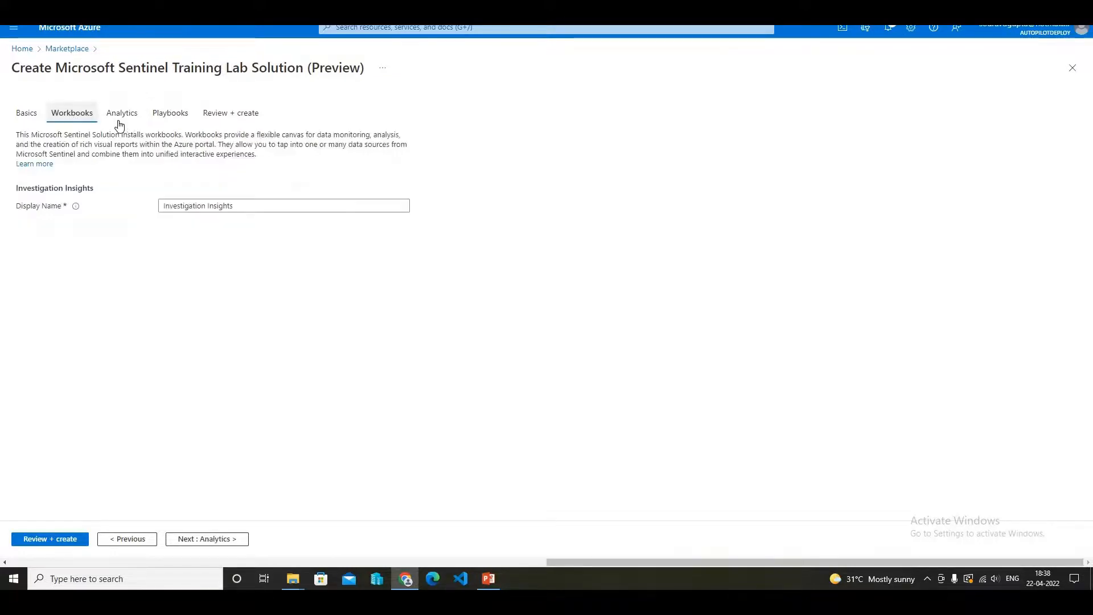
{"action": "left_click", "coordinate": [122, 118]}
{"action": "left_click", "coordinate": [160, 119]}
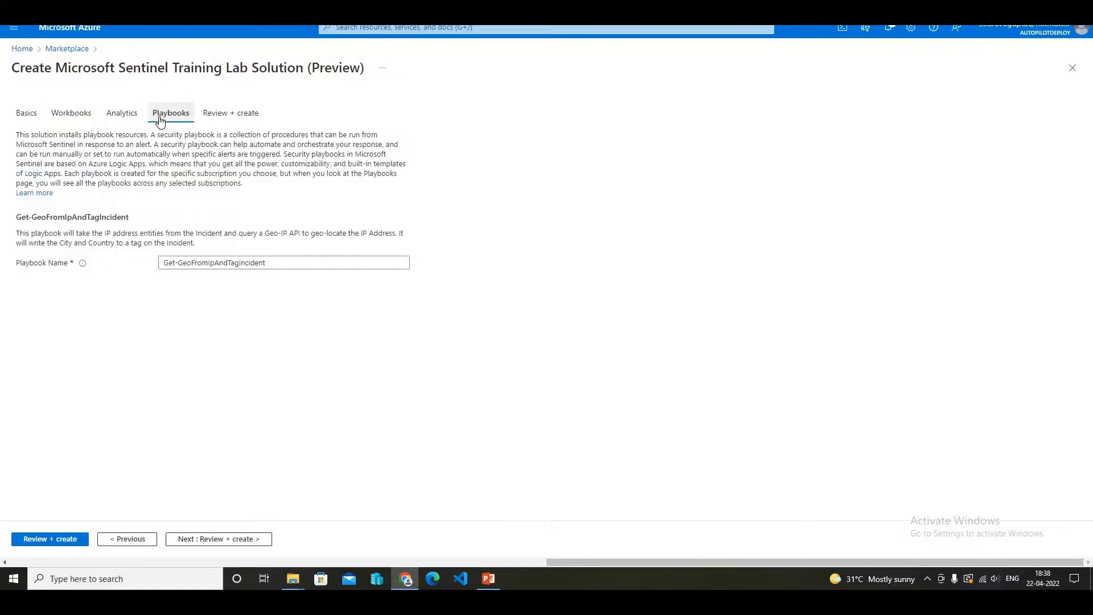
{"action": "left_click", "coordinate": [230, 118]}
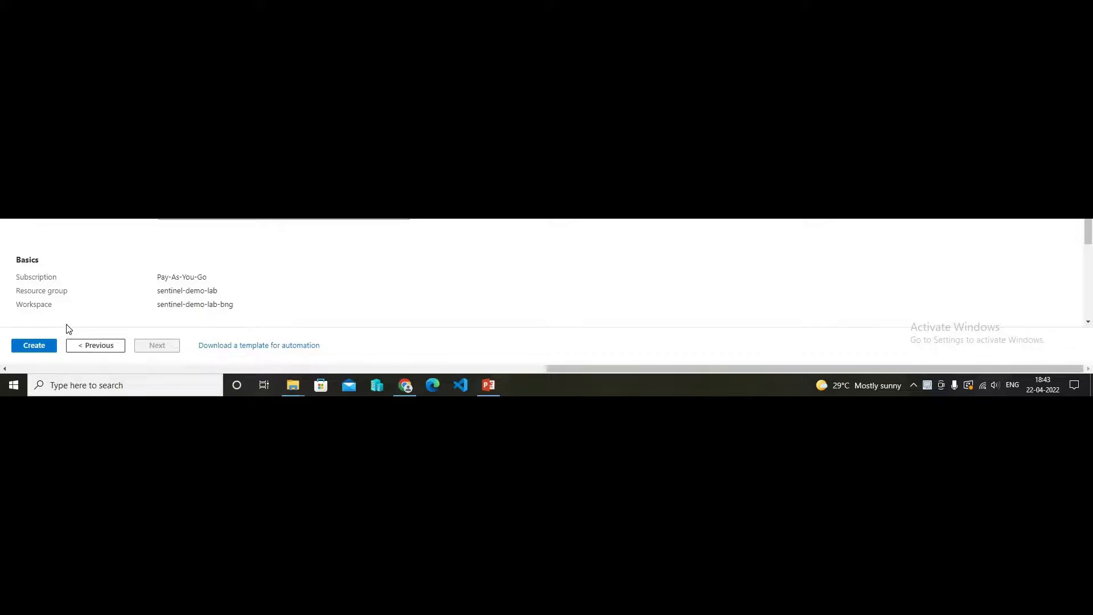
{"action": "left_click", "coordinate": [38, 347]}
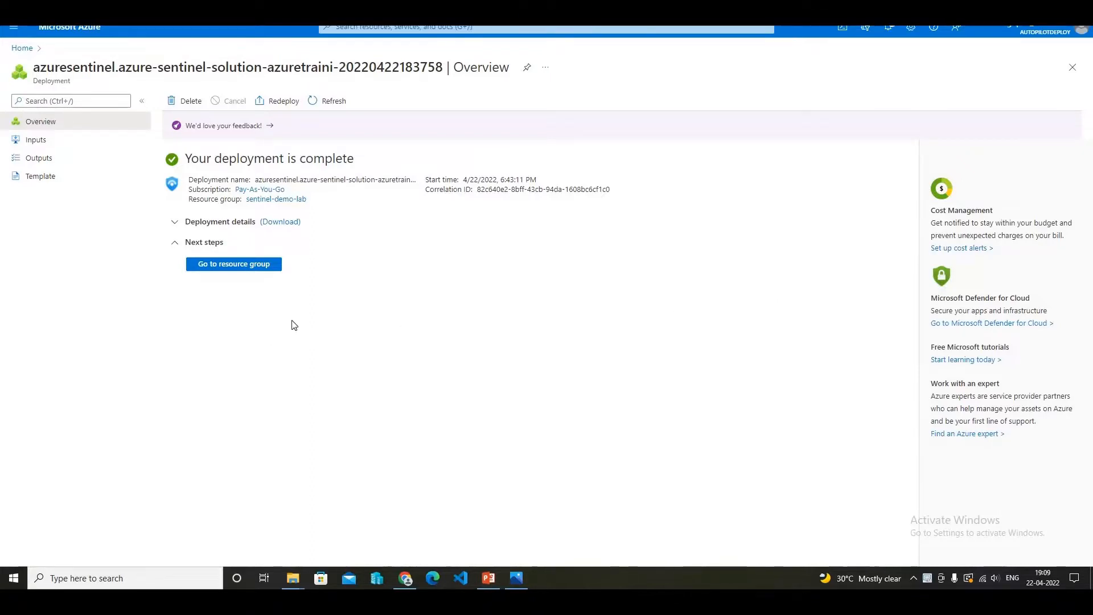
- View the deployed resources in the sentinel-demo-lab resource group and open the sentinel-demo-lab-bng Log Analytics workspace
{"action": "left_click", "coordinate": [241, 271]}
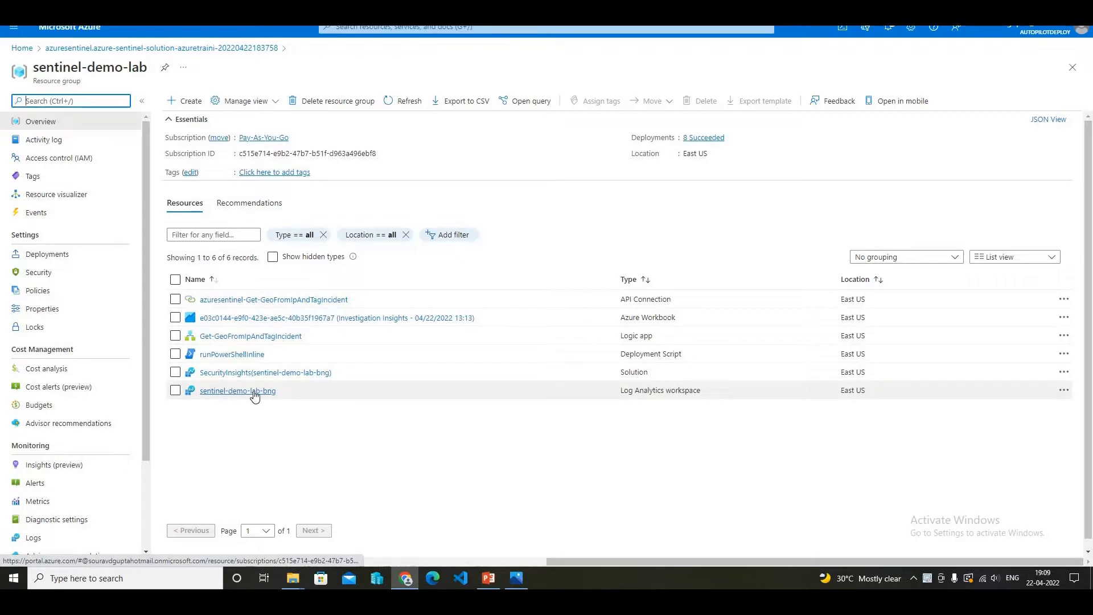
{"action": "left_click", "coordinate": [255, 393]}
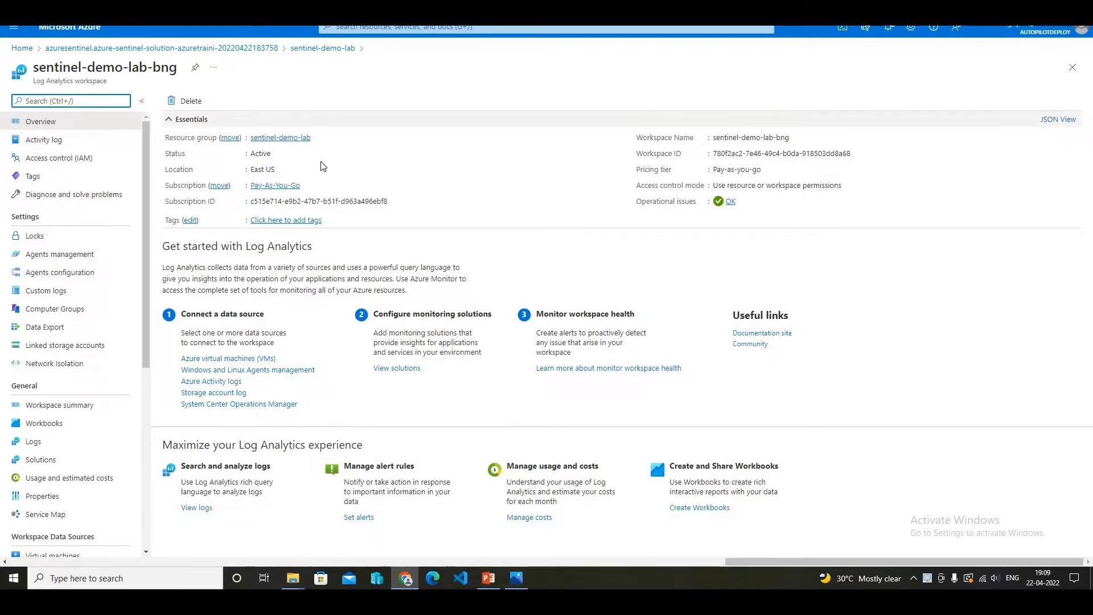
- Return to the portal home and open the sentinel-demo-lab-bng workspace in Microsoft Sentinel
{"action": "left_click", "coordinate": [26, 48]}
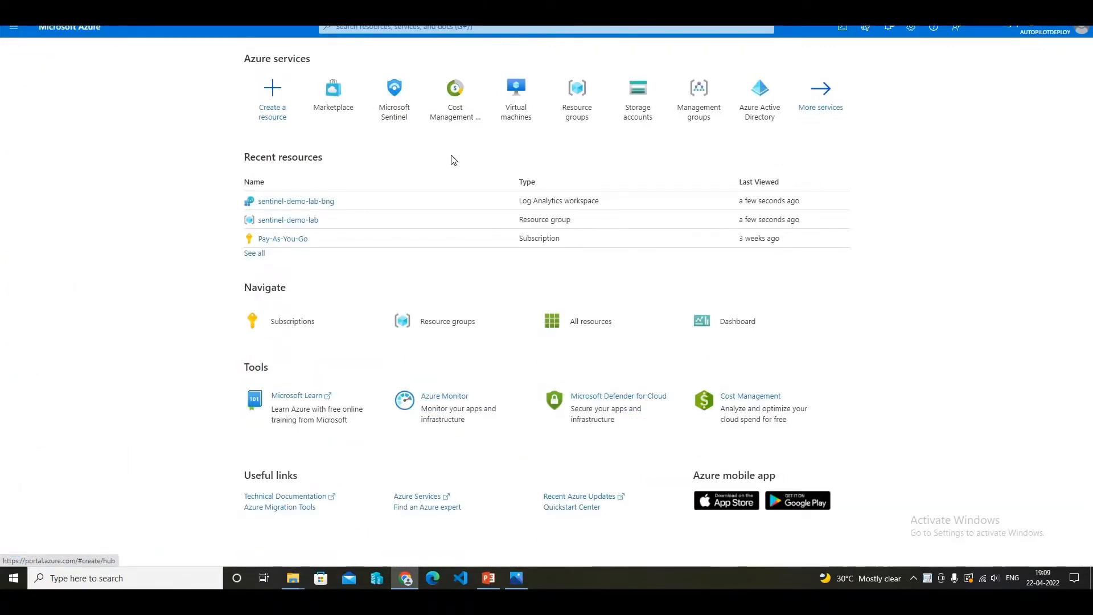
{"action": "left_click", "coordinate": [397, 106]}
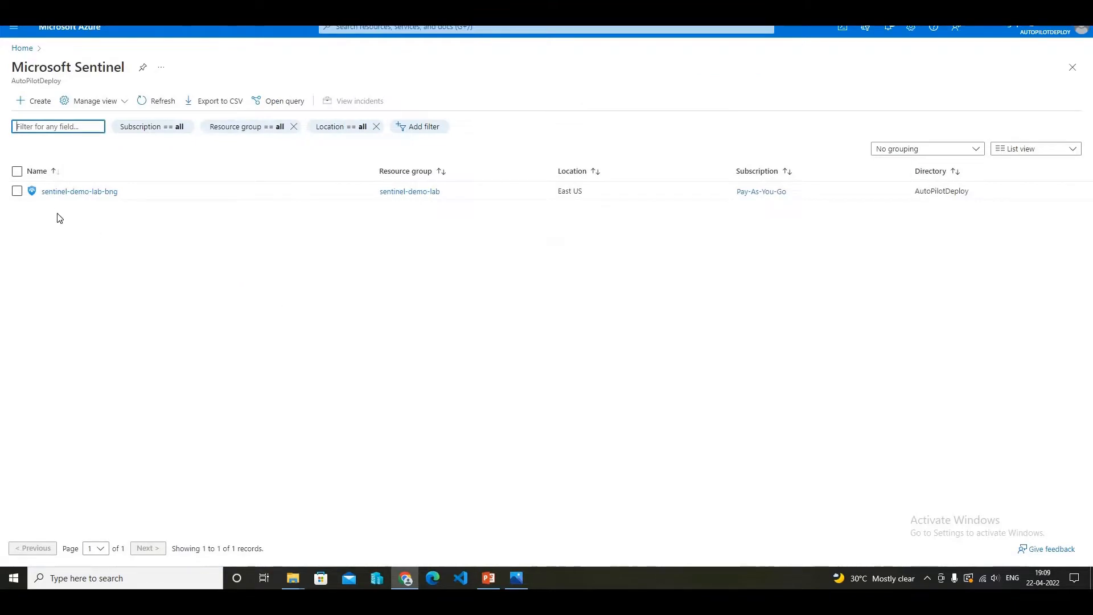
{"action": "left_click", "coordinate": [97, 195]}
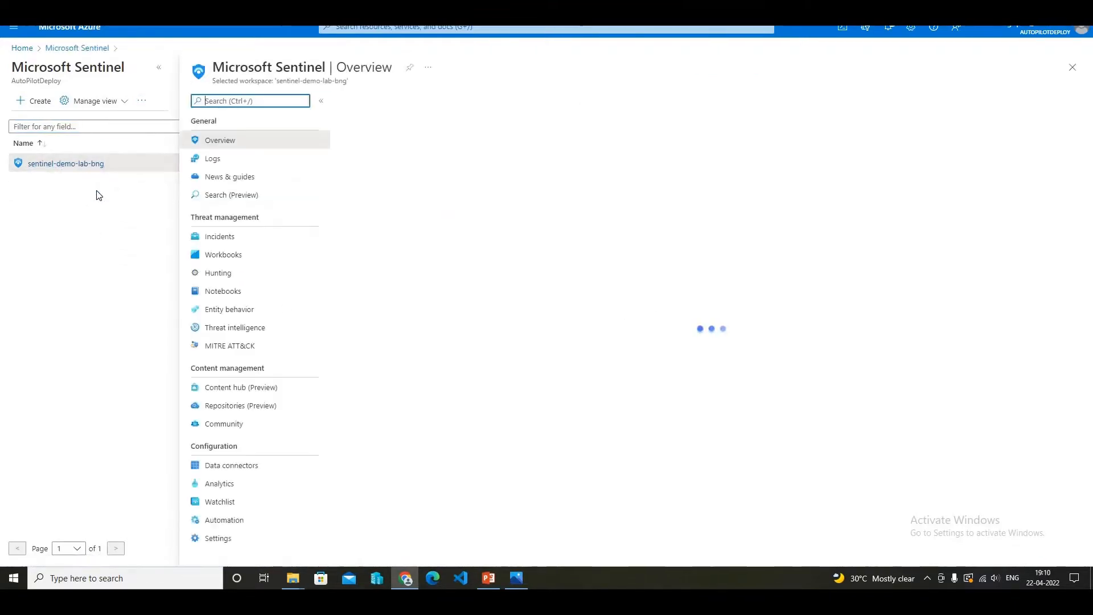